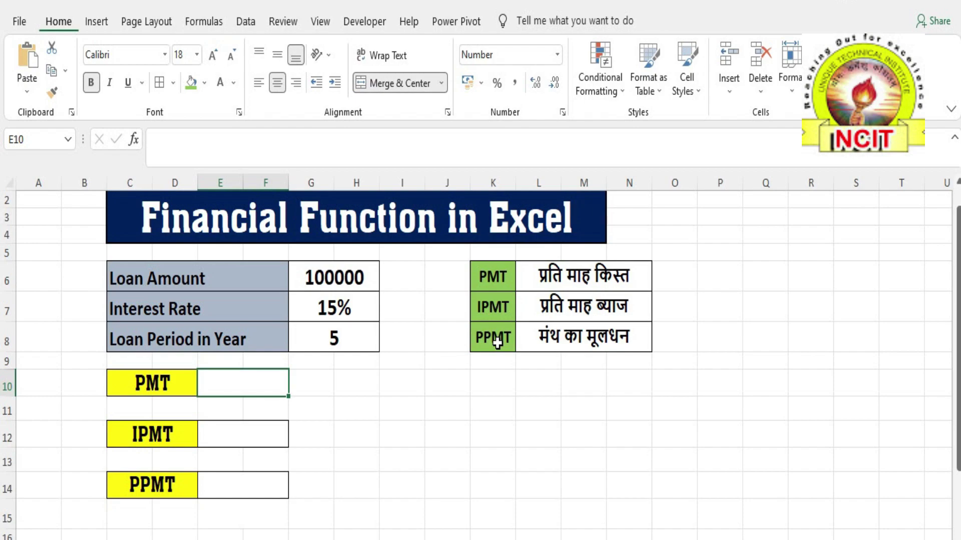
- Review the loan inputs (100000, 15%, period in years) and the PMT, IPMT, PPMT result cells
{"action": "left_click", "coordinate": [345, 275]}
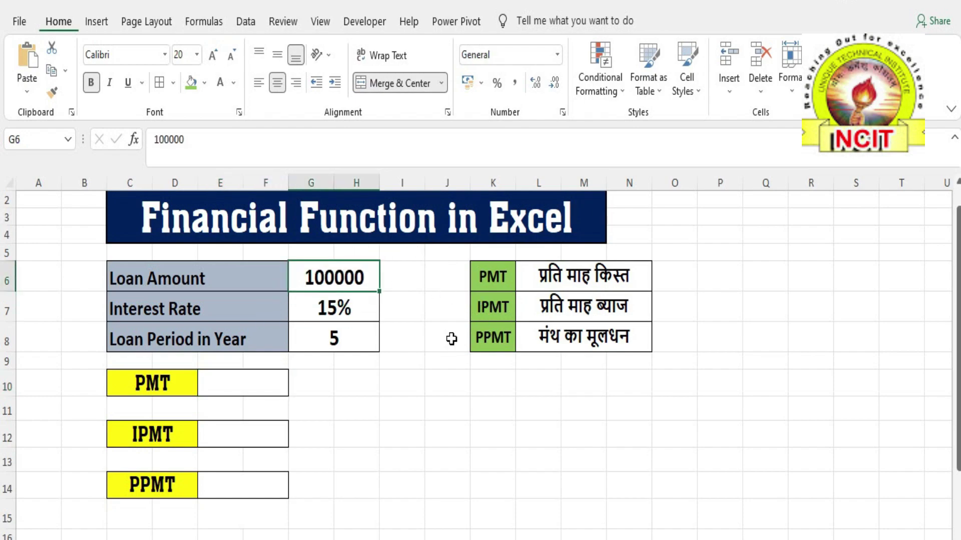
{"action": "left_click", "coordinate": [367, 309]}
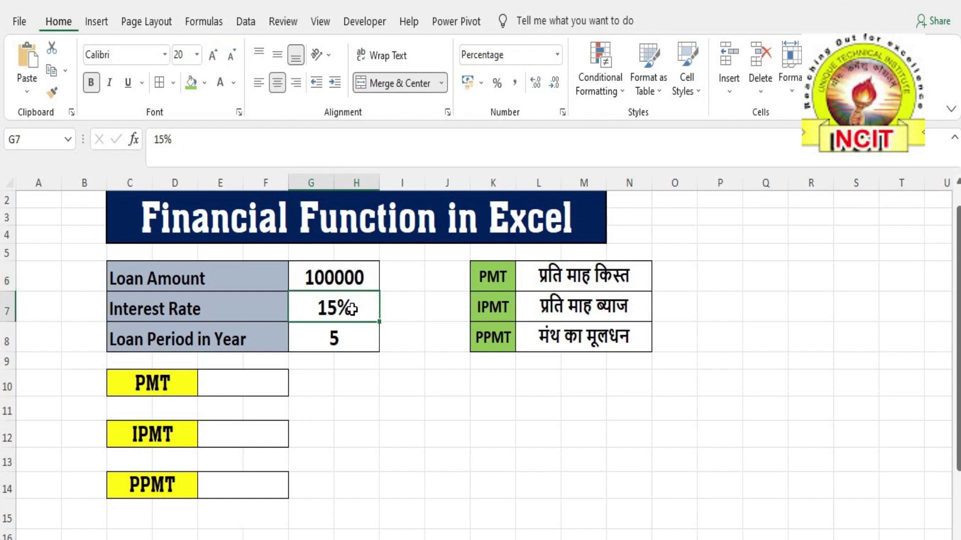
{"action": "left_click", "coordinate": [335, 341]}
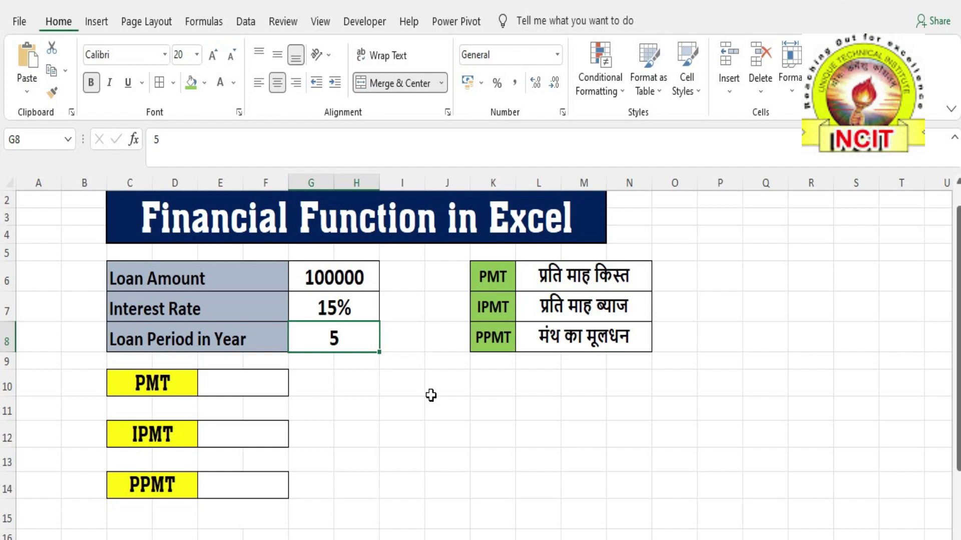
{"action": "left_click", "coordinate": [222, 383]}
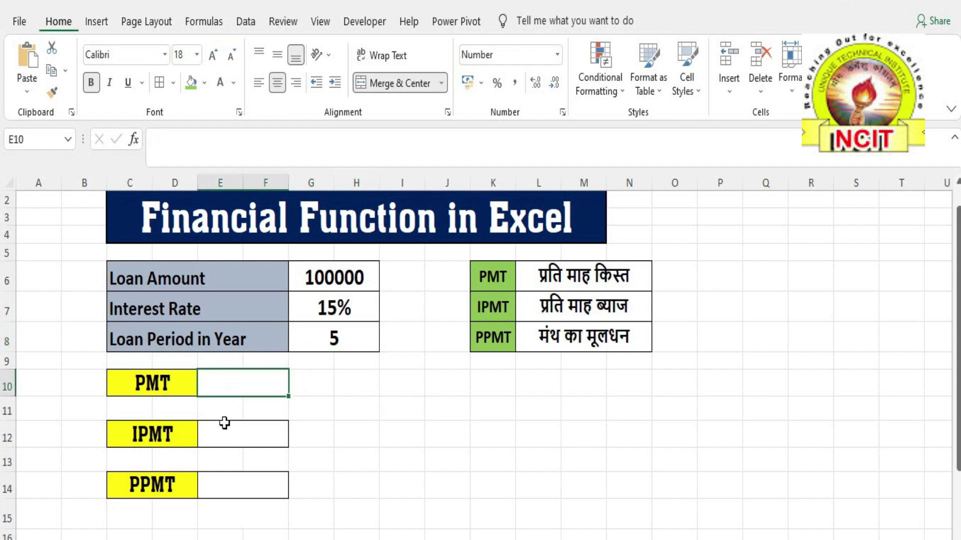
{"action": "left_click", "coordinate": [221, 431]}
{"action": "left_click", "coordinate": [212, 497]}
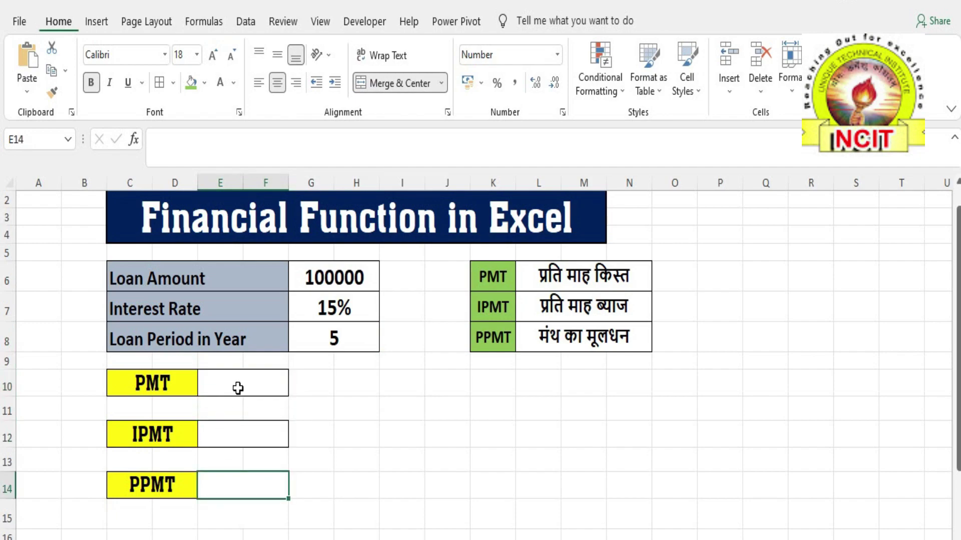
- Enter =PMT(G7/12,G8*12,G6) in E10, giving a monthly payment of 2,378.99
{"action": "left_click", "coordinate": [237, 388]}
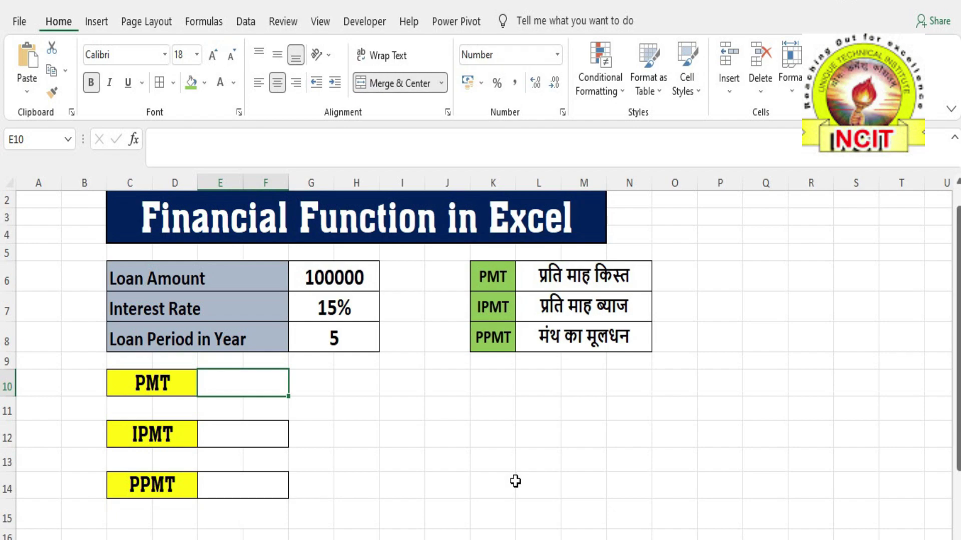
{"action": "type", "text": "="}
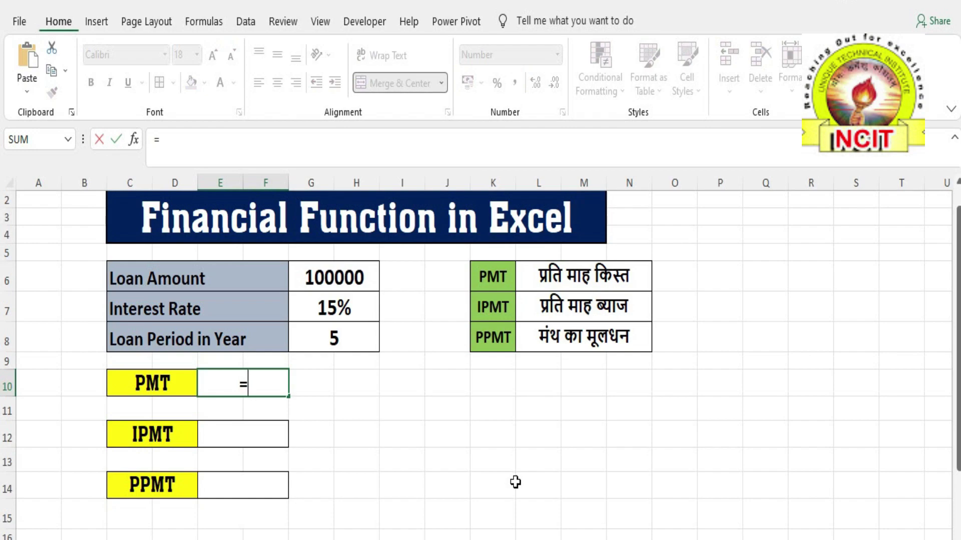
{"action": "type", "text": "PMT"}
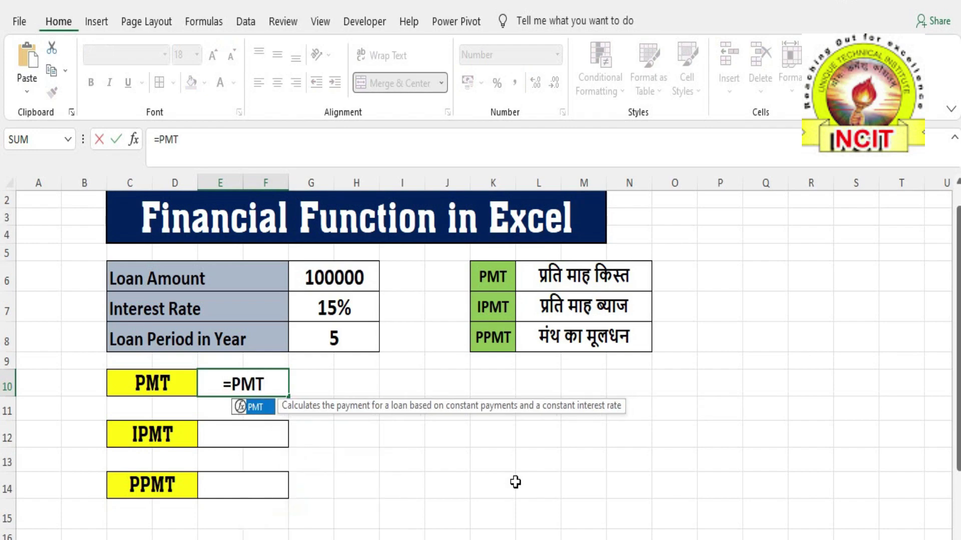
{"action": "type", "text": "("}
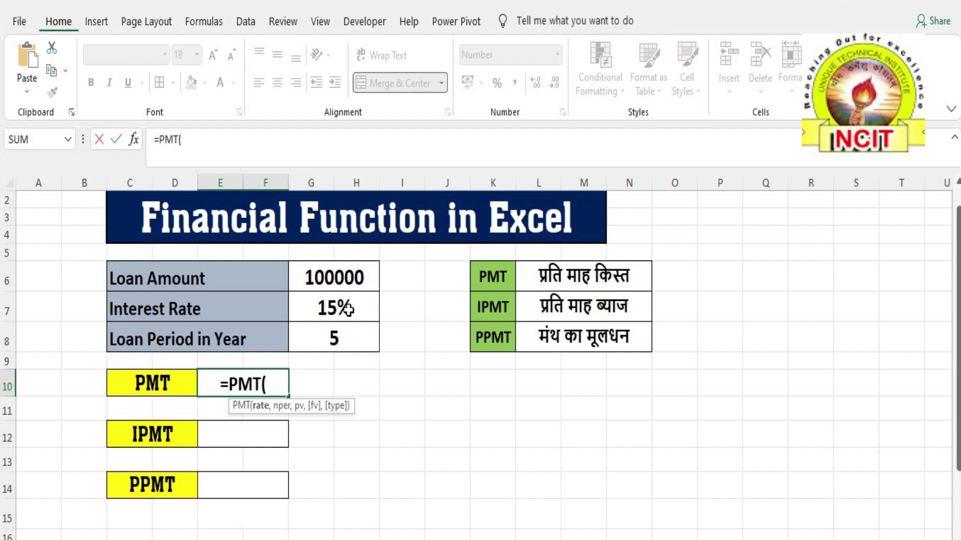
{"action": "left_click", "coordinate": [349, 309]}
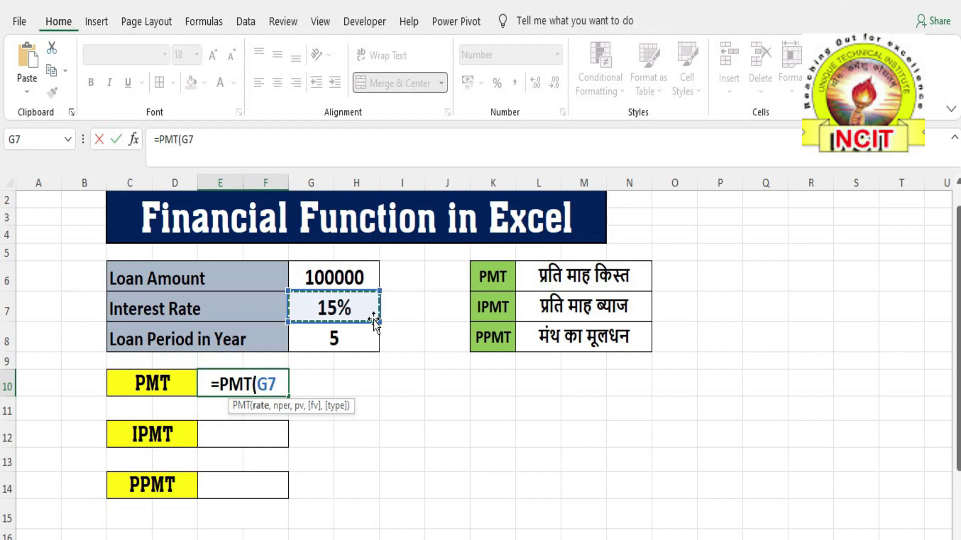
{"action": "type", "text": "/"}
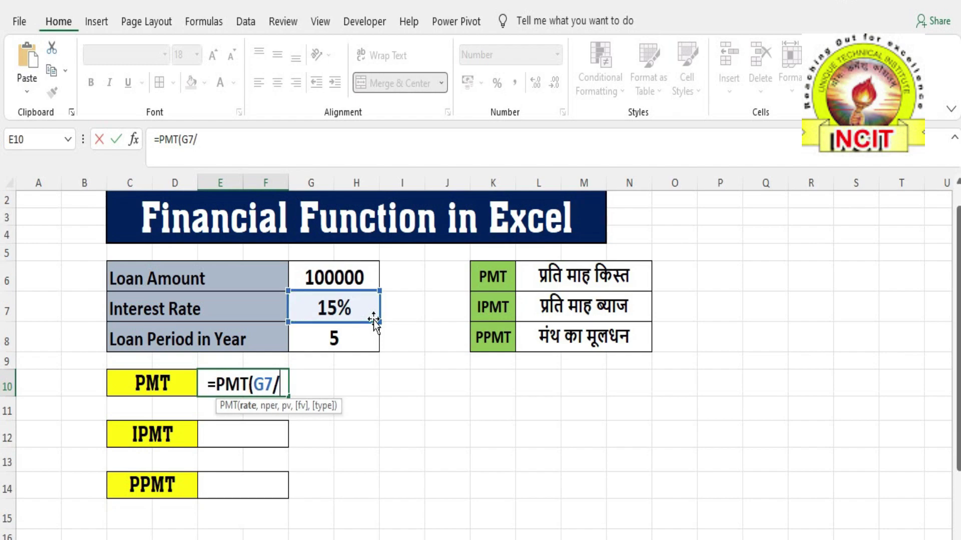
{"action": "type", "text": "12"}
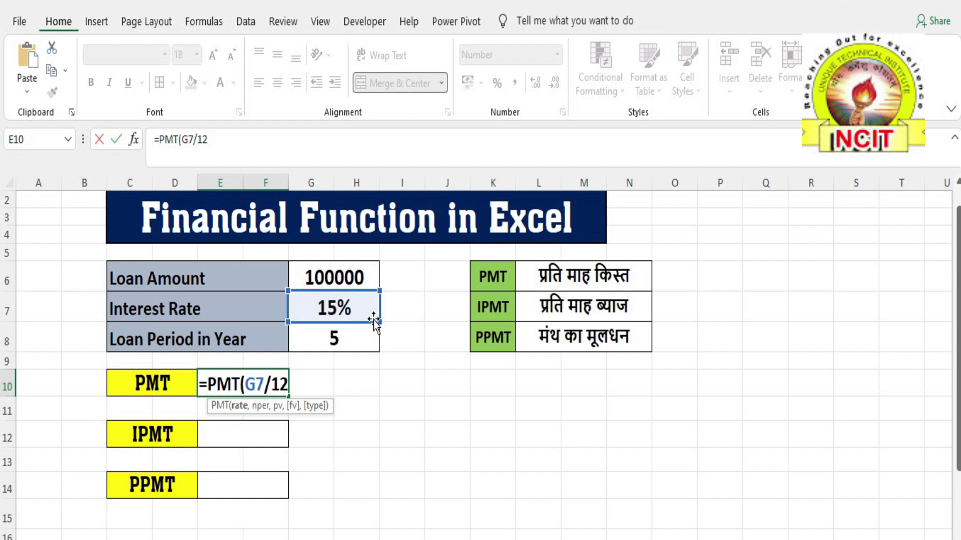
{"action": "type", "text": ","}
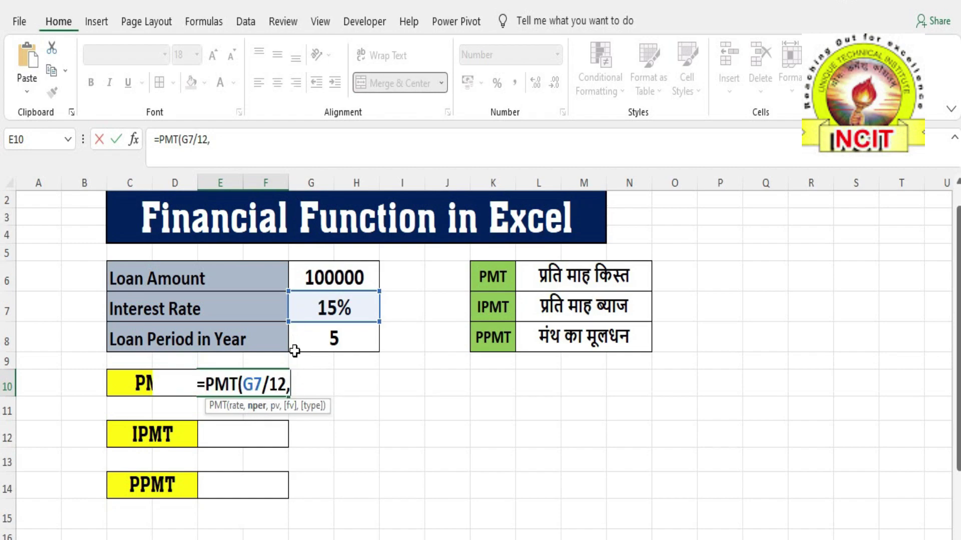
{"action": "left_click", "coordinate": [333, 338]}
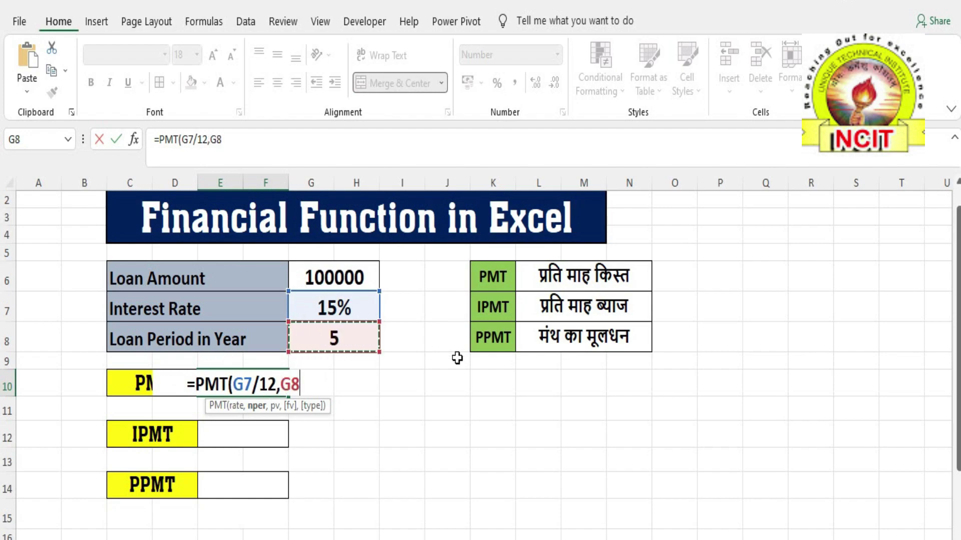
{"action": "type", "text": "*"}
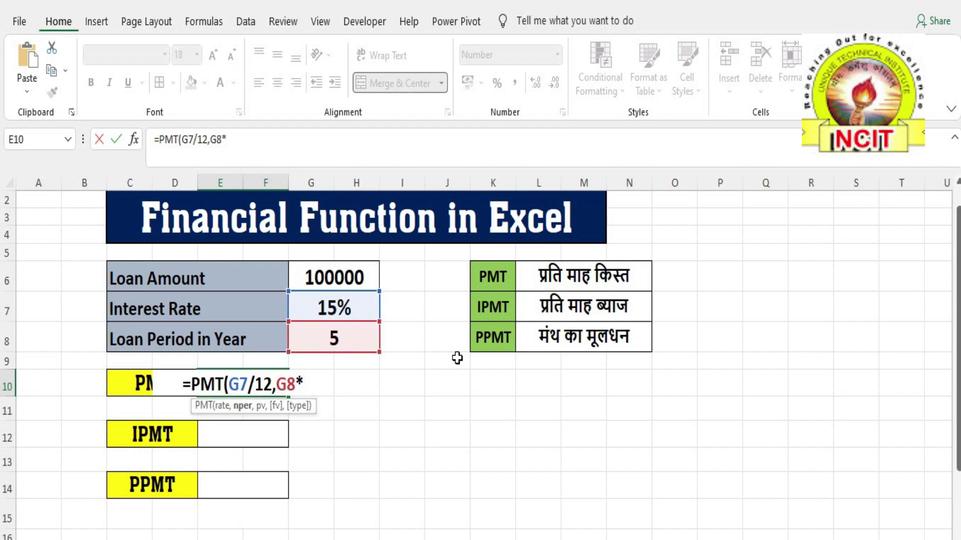
{"action": "type", "text": "12"}
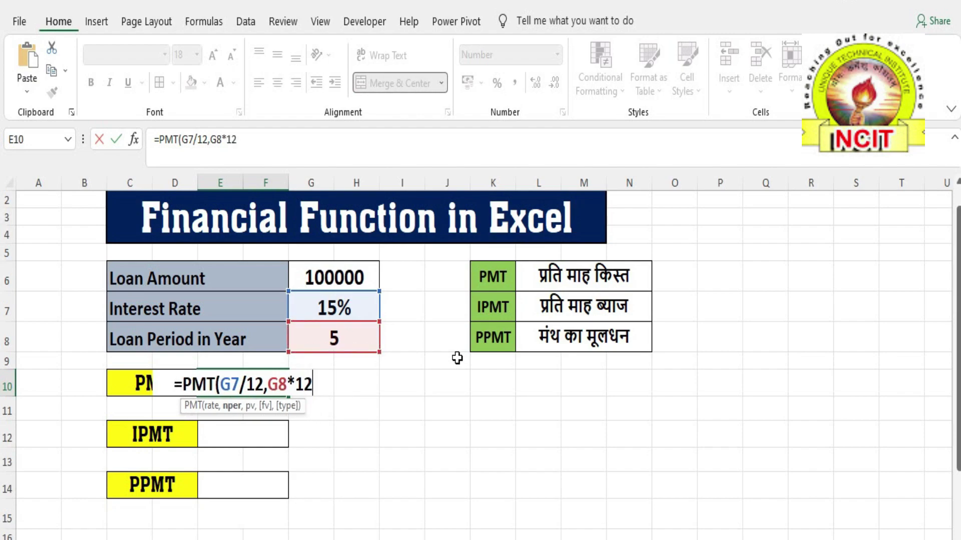
{"action": "type", "text": ","}
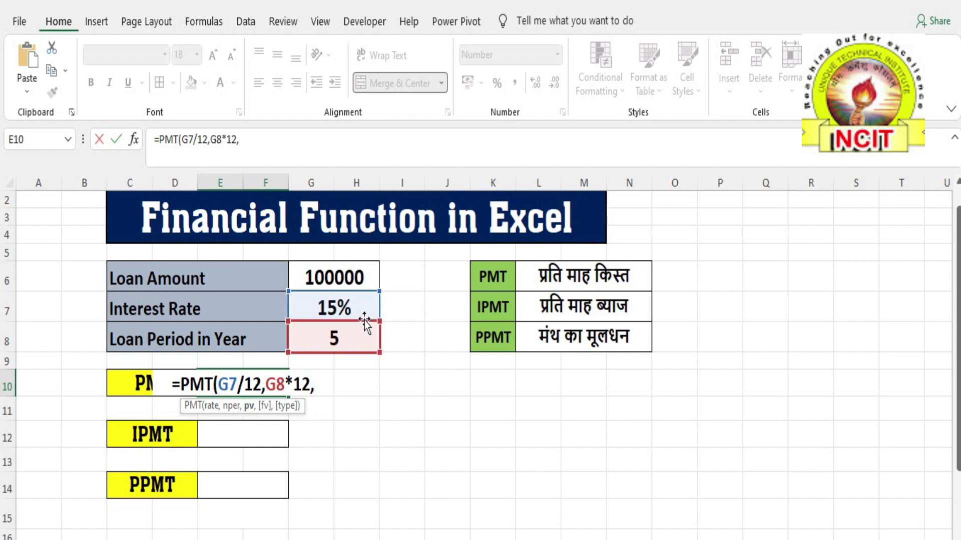
{"action": "left_click", "coordinate": [320, 277]}
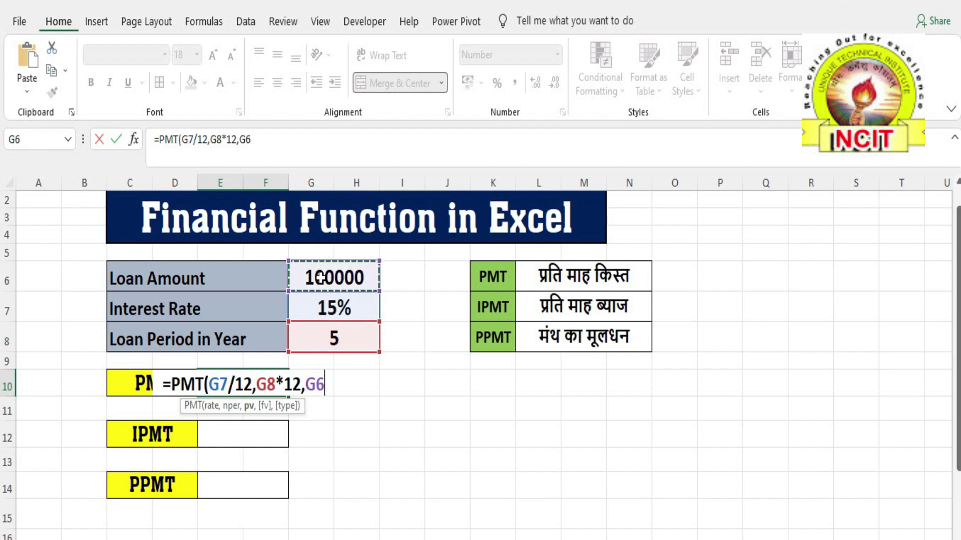
{"action": "type", "text": ")"}
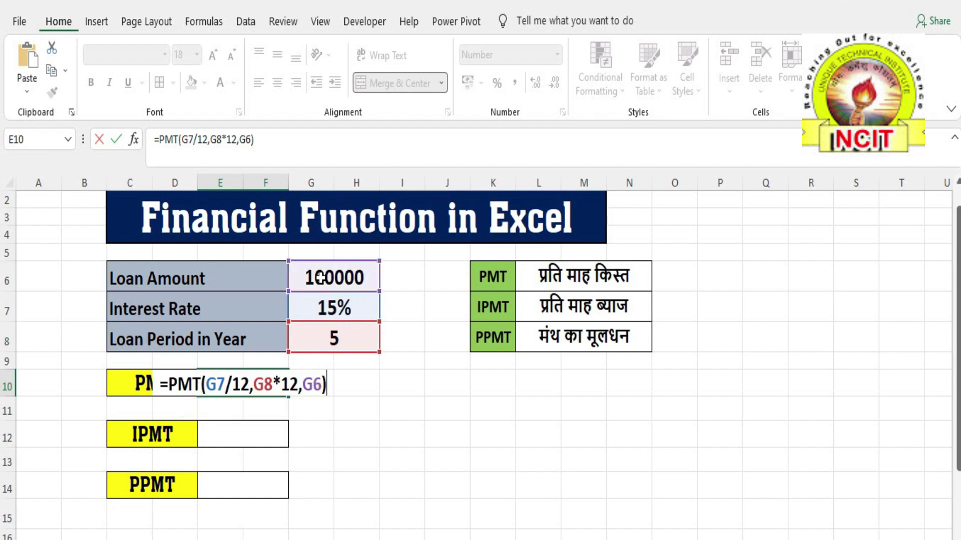
{"action": "key", "text": "Return"}
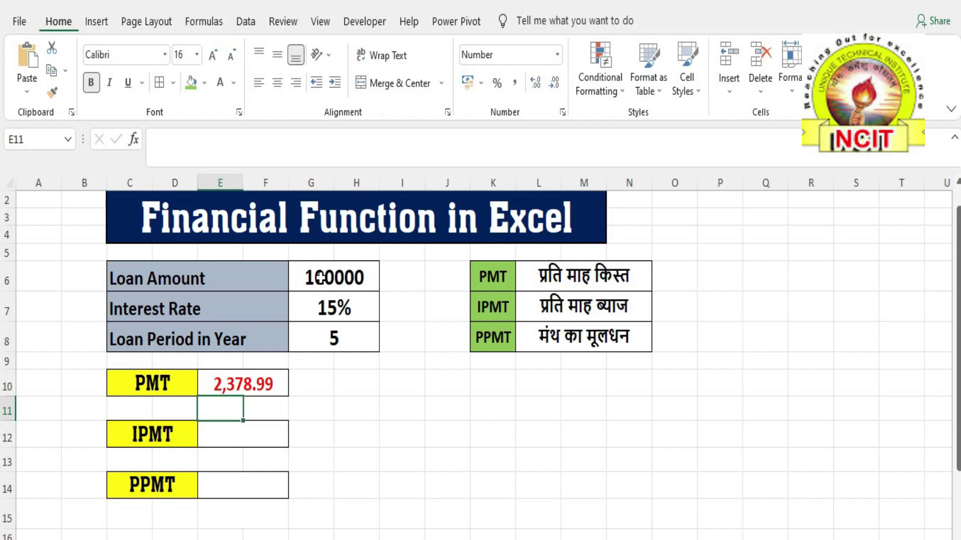
- Enter =IPMT(G7/12,1,G8*12,G6) in E12, showing first-month interest of 1,250.00
{"action": "left_click", "coordinate": [270, 432]}
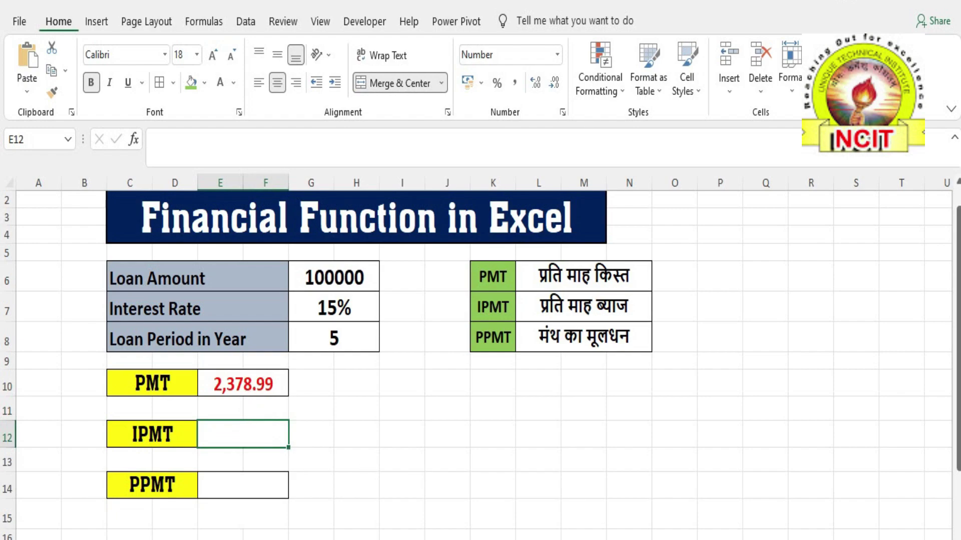
{"action": "type", "text": "=IP"}
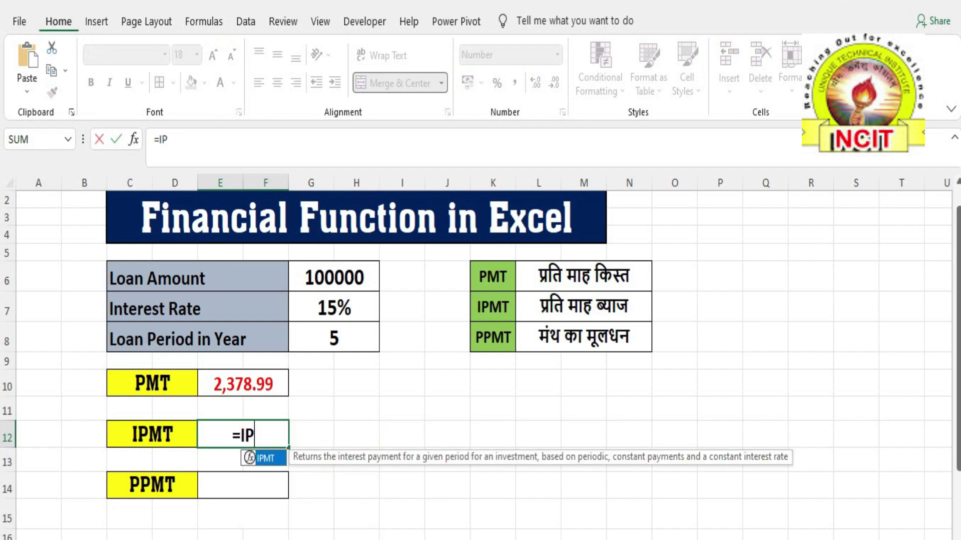
{"action": "type", "text": "MT("}
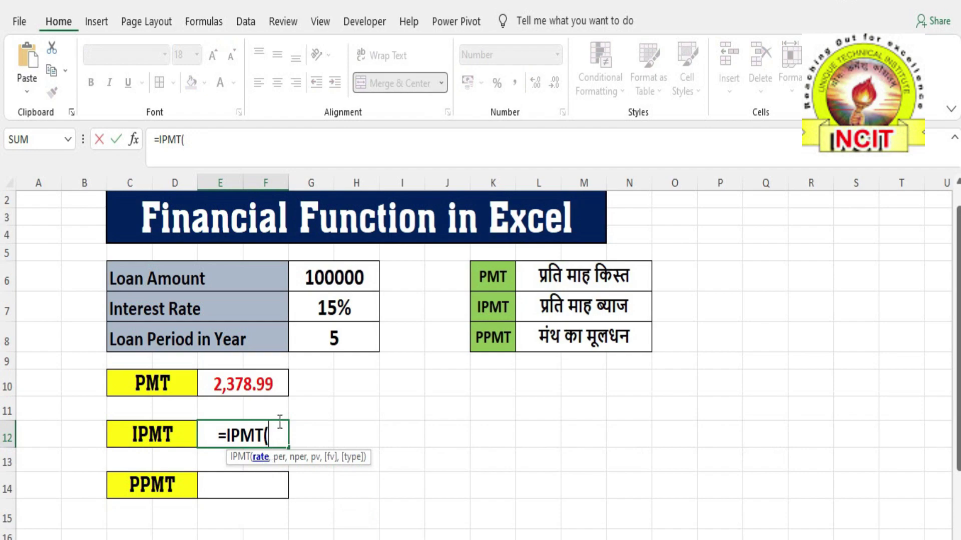
{"action": "left_click", "coordinate": [332, 300]}
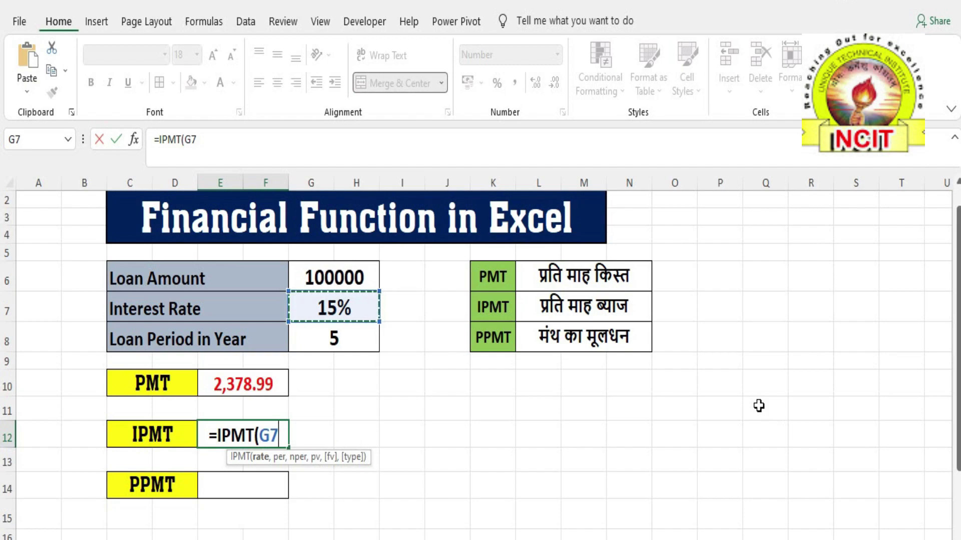
{"action": "type", "text": "/12"}
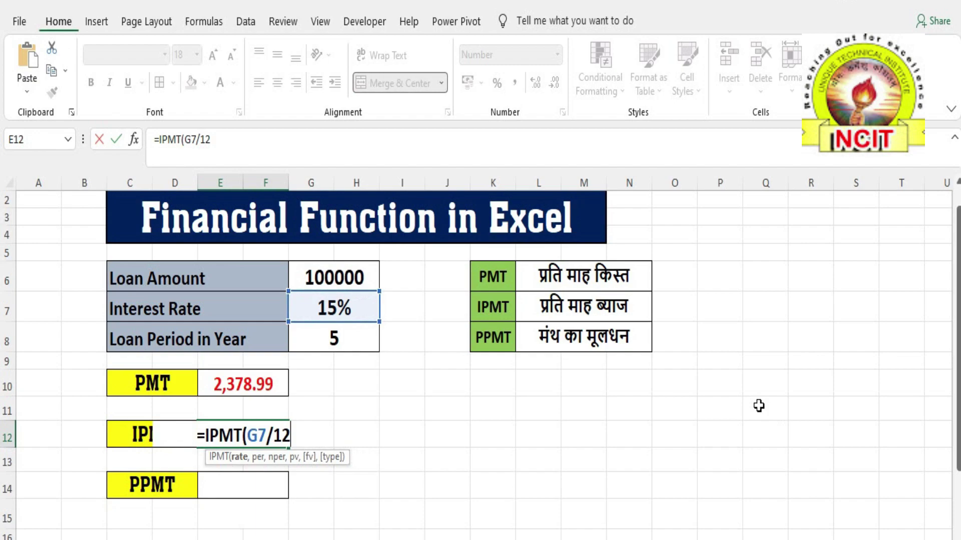
{"action": "type", "text": ","}
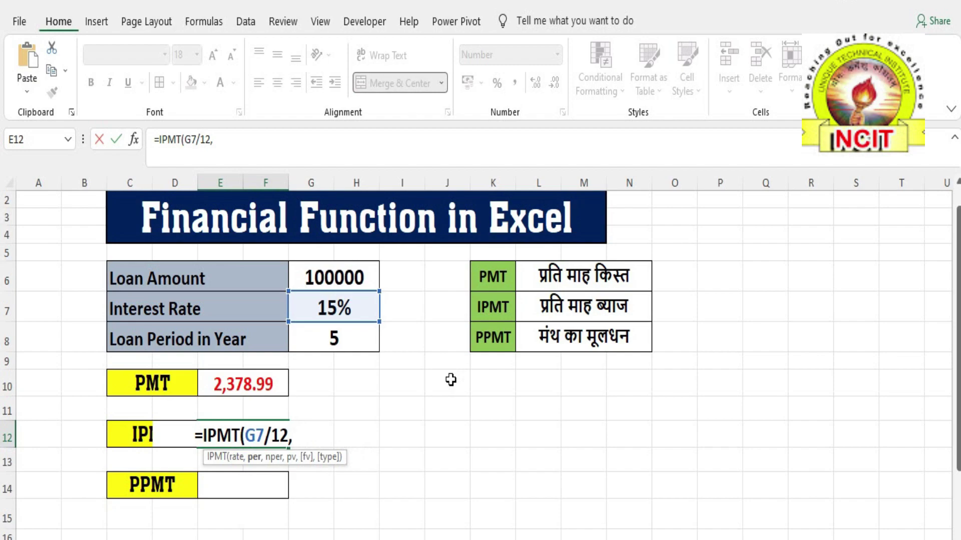
{"action": "type", "text": "1,"}
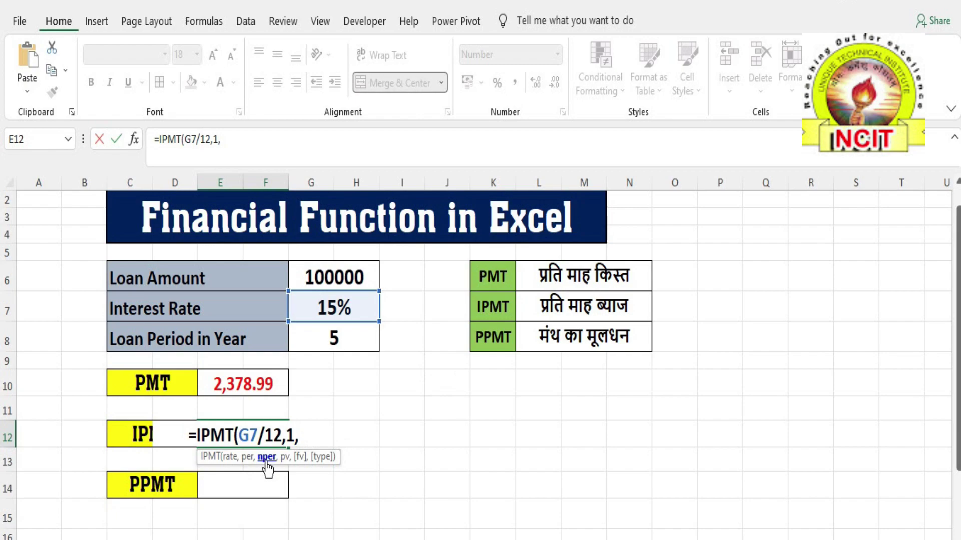
{"action": "left_click", "coordinate": [330, 341]}
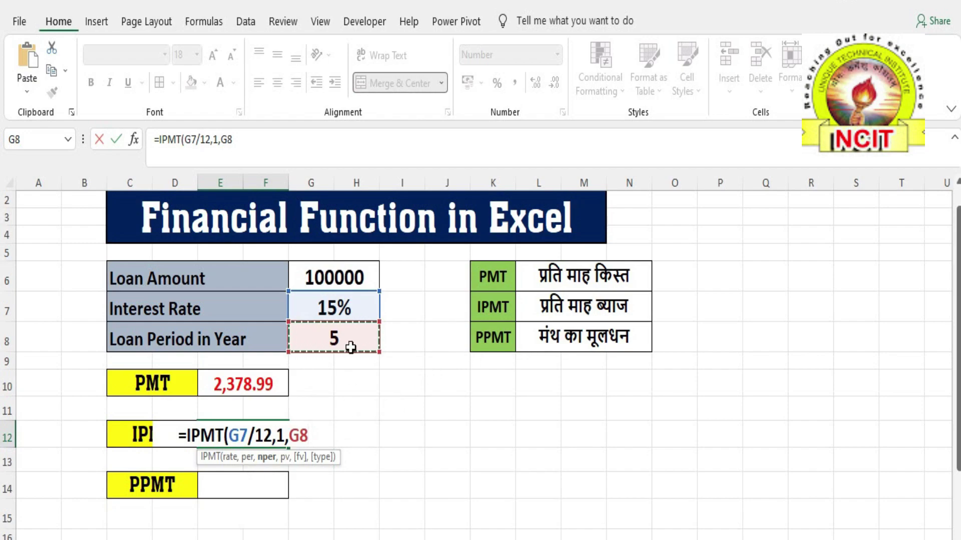
{"action": "type", "text": "*1"}
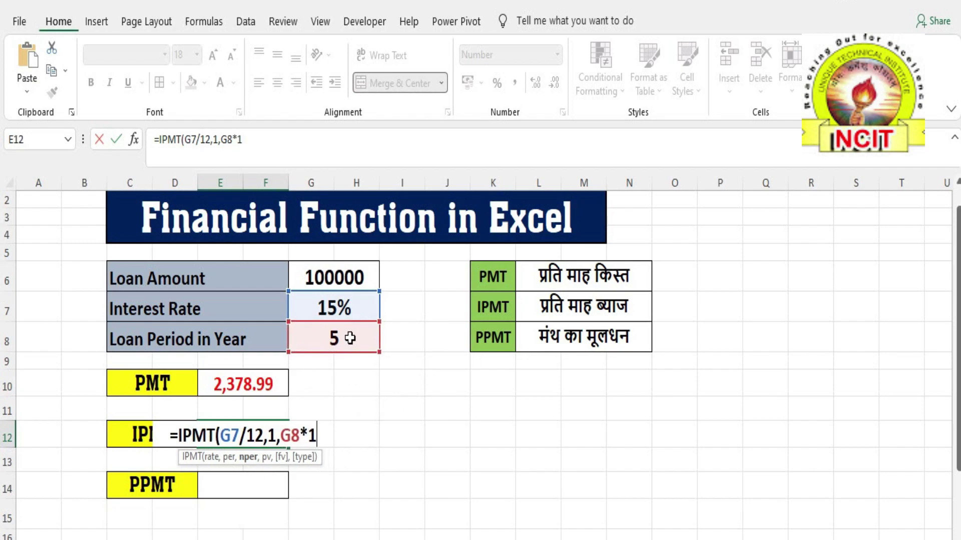
{"action": "type", "text": "2"}
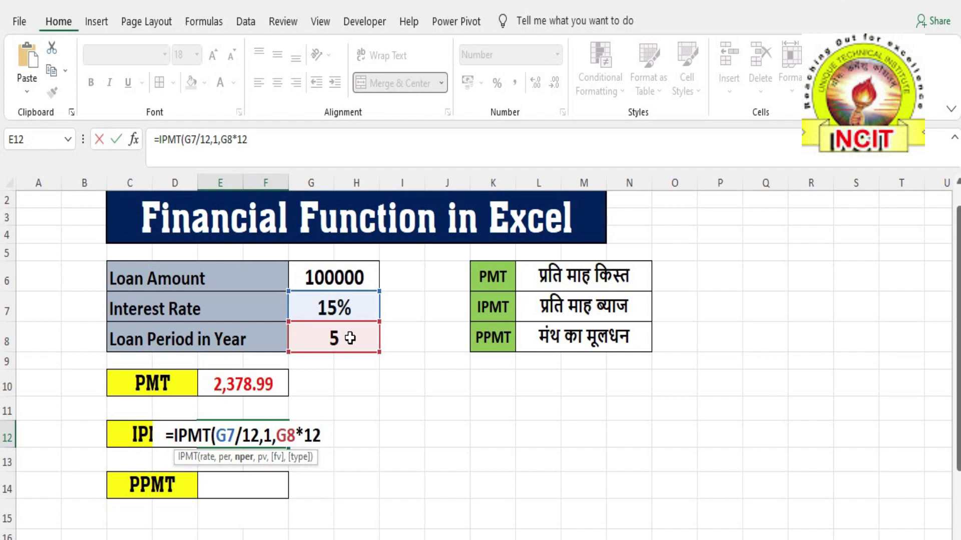
{"action": "type", "text": ","}
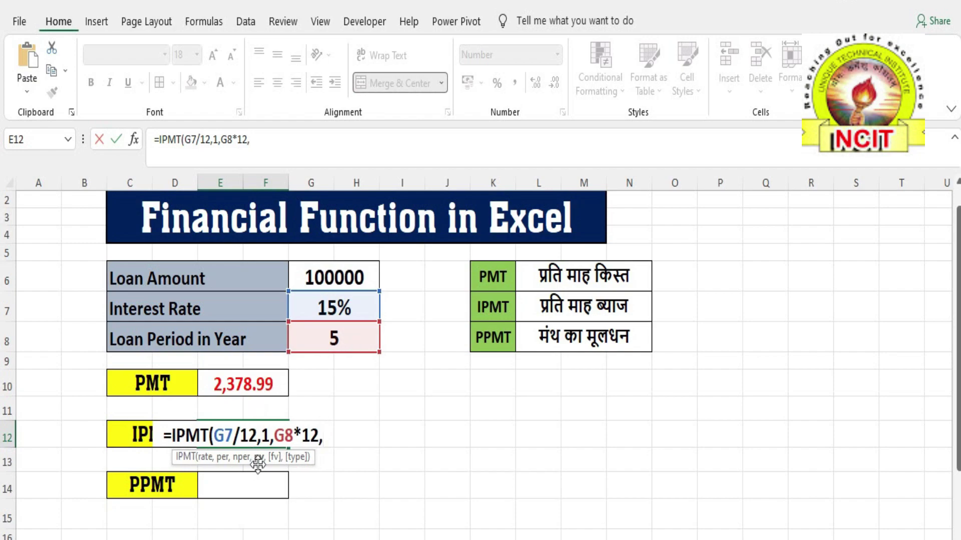
{"action": "left_click", "coordinate": [324, 272]}
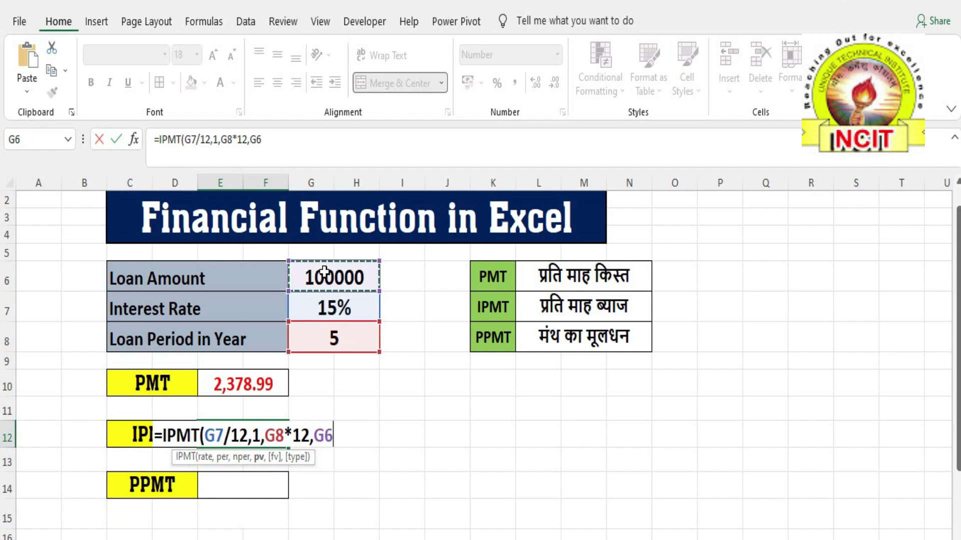
{"action": "type", "text": ")"}
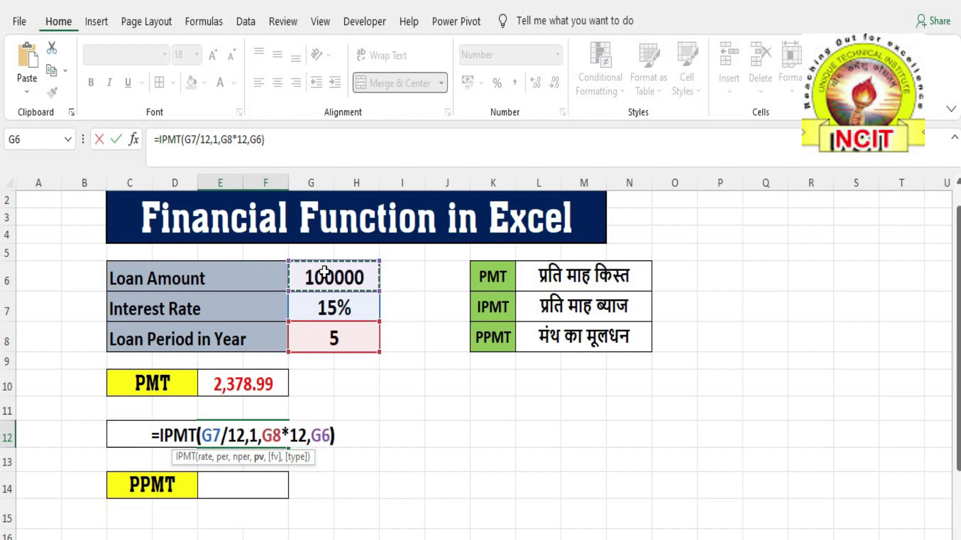
{"action": "key", "text": "Return"}
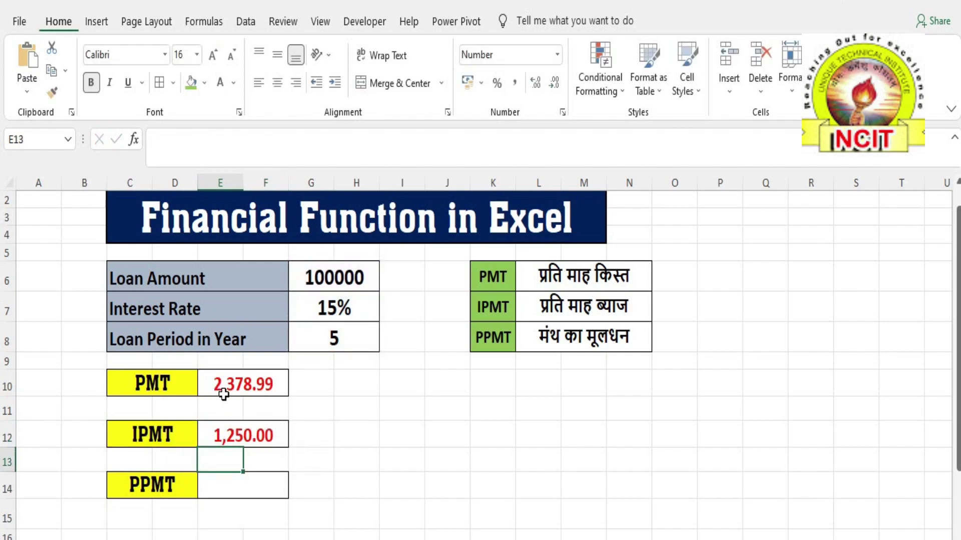
{"action": "left_click", "coordinate": [226, 389]}
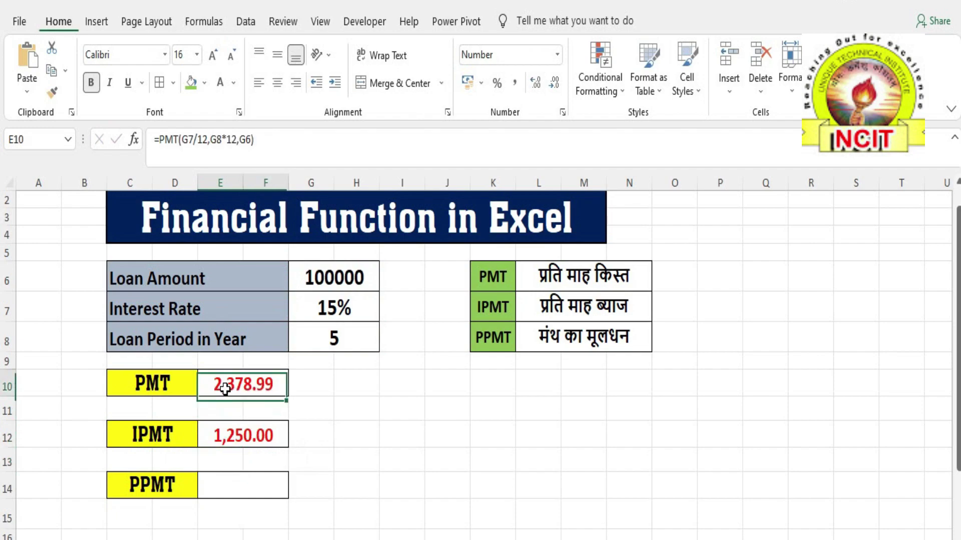
{"action": "left_click", "coordinate": [234, 438]}
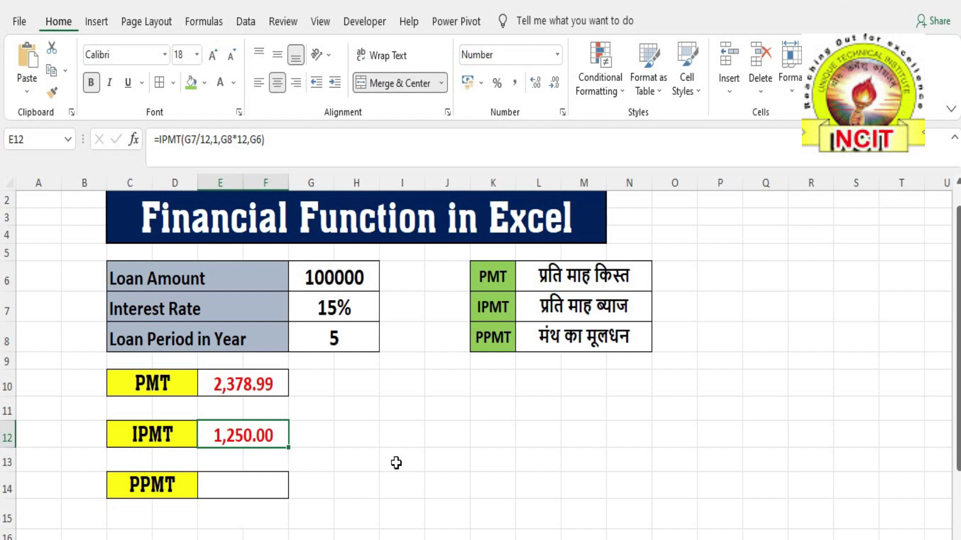
{"action": "left_click", "coordinate": [256, 387]}
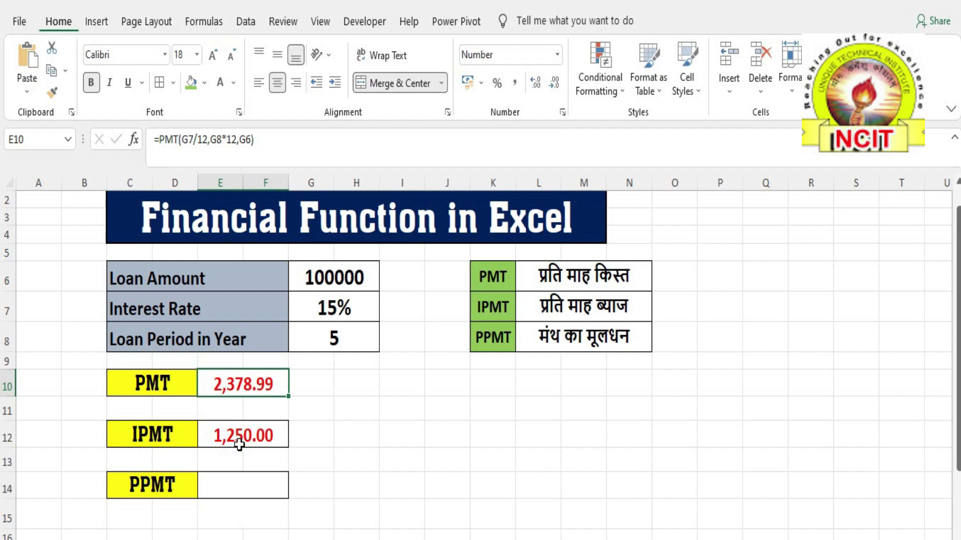
- Enter =PPMT(G7/12,1,G8*12,G6) in E14, showing first-month principal of 1,128.99
{"action": "left_click", "coordinate": [246, 488]}
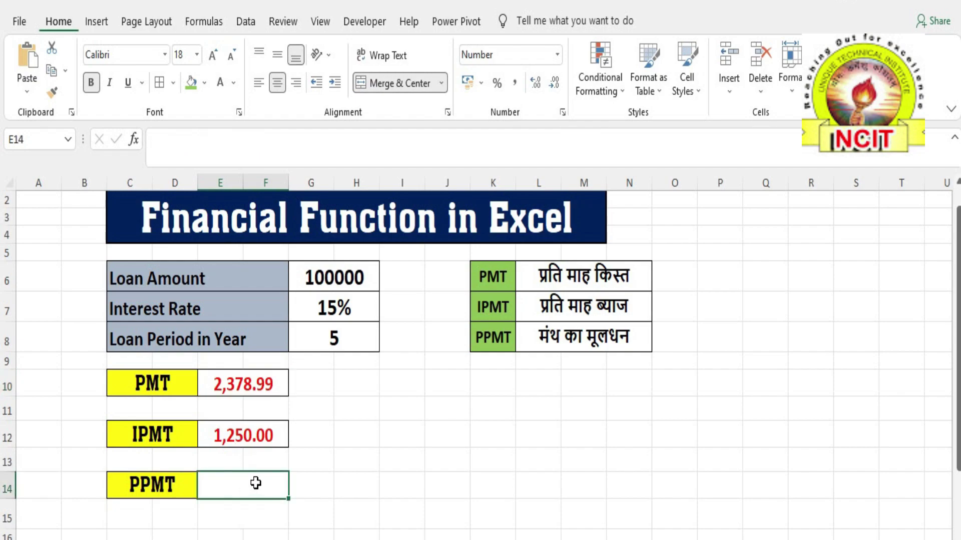
{"action": "type", "text": "="}
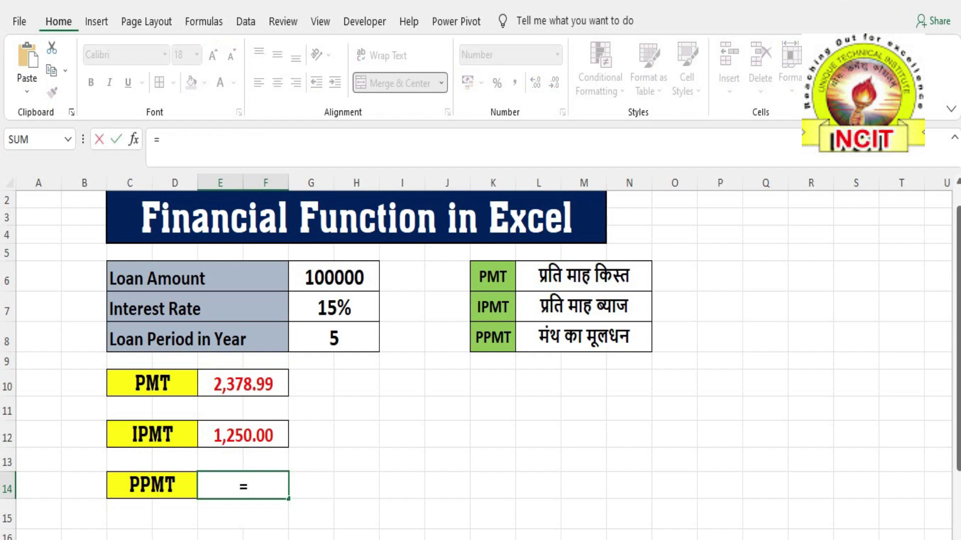
{"action": "type", "text": "PPM"}
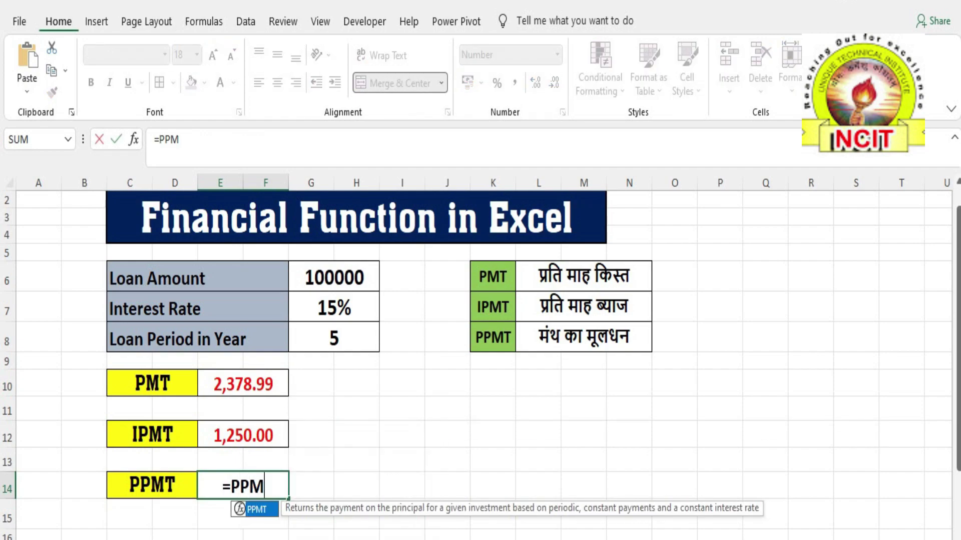
{"action": "type", "text": "T("}
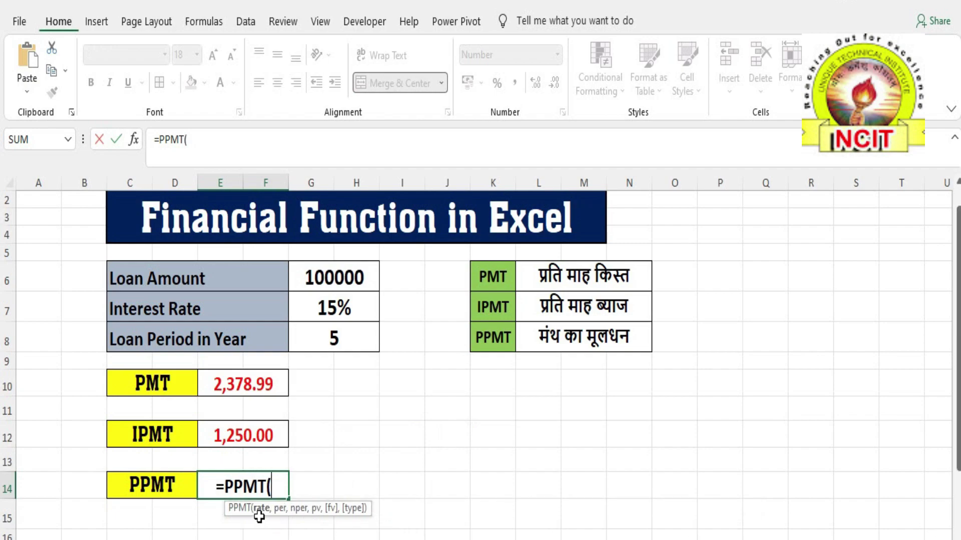
{"action": "left_click", "coordinate": [334, 309]}
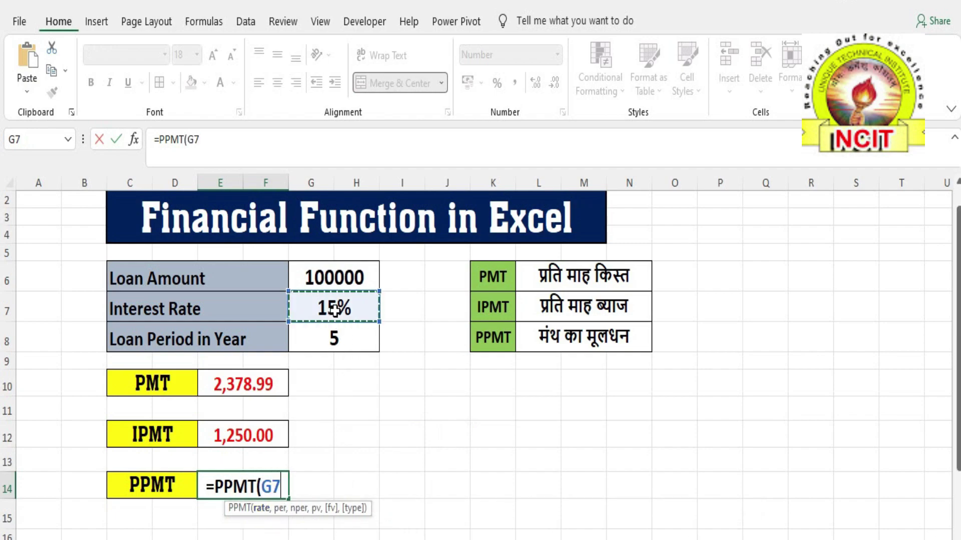
{"action": "type", "text": "/"}
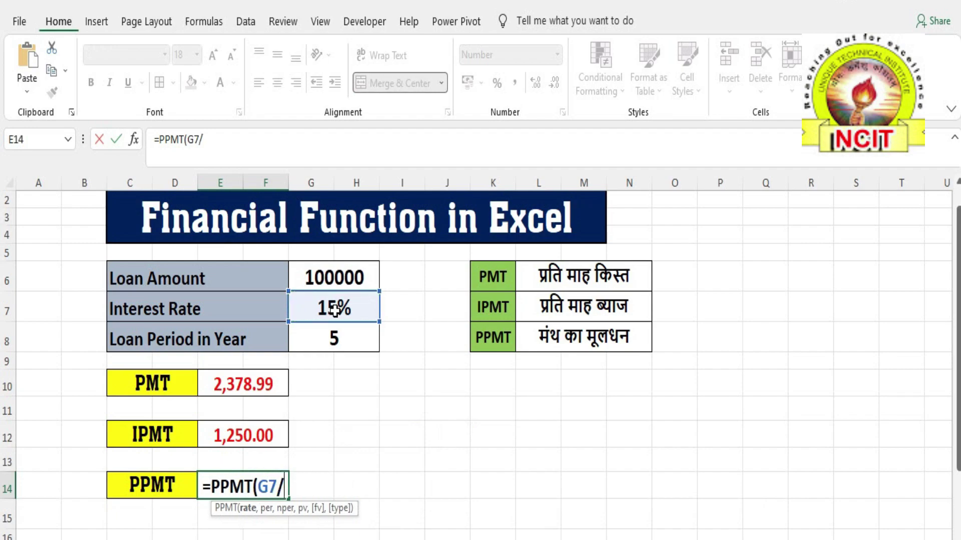
{"action": "type", "text": "12"}
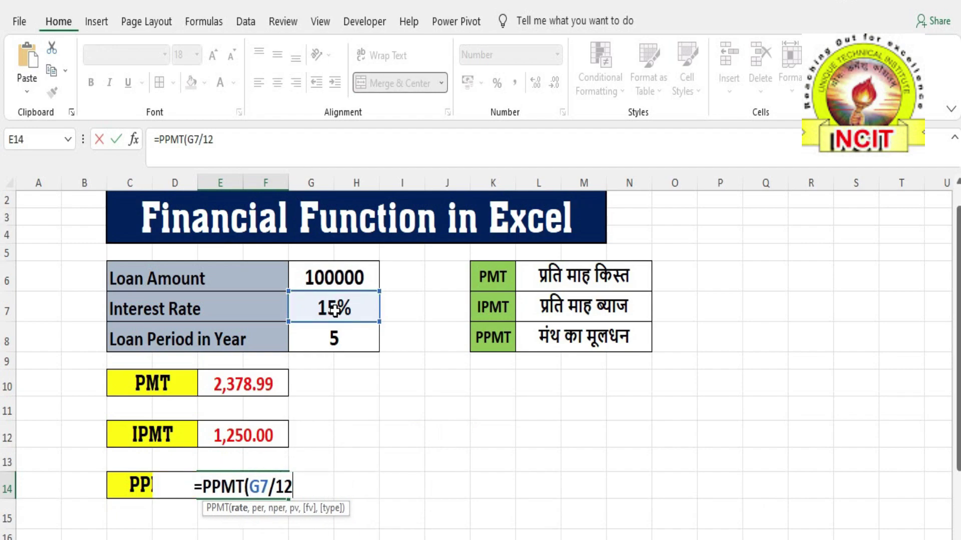
{"action": "type", "text": ","}
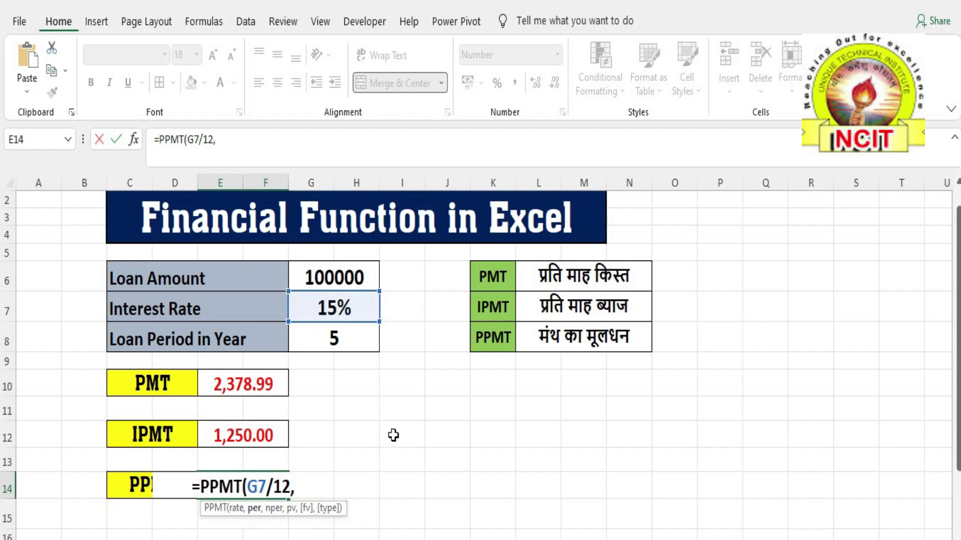
{"action": "type", "text": "1,"}
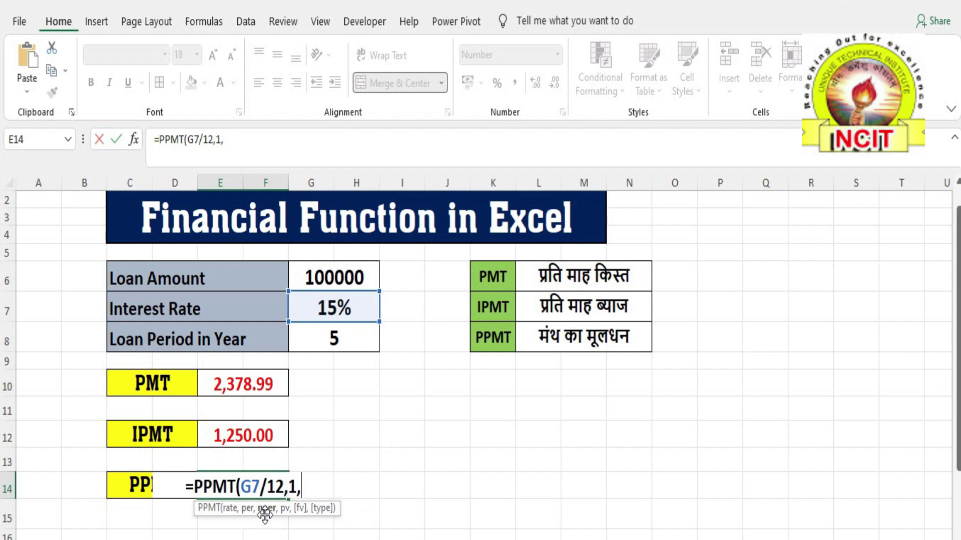
{"action": "left_click", "coordinate": [331, 339]}
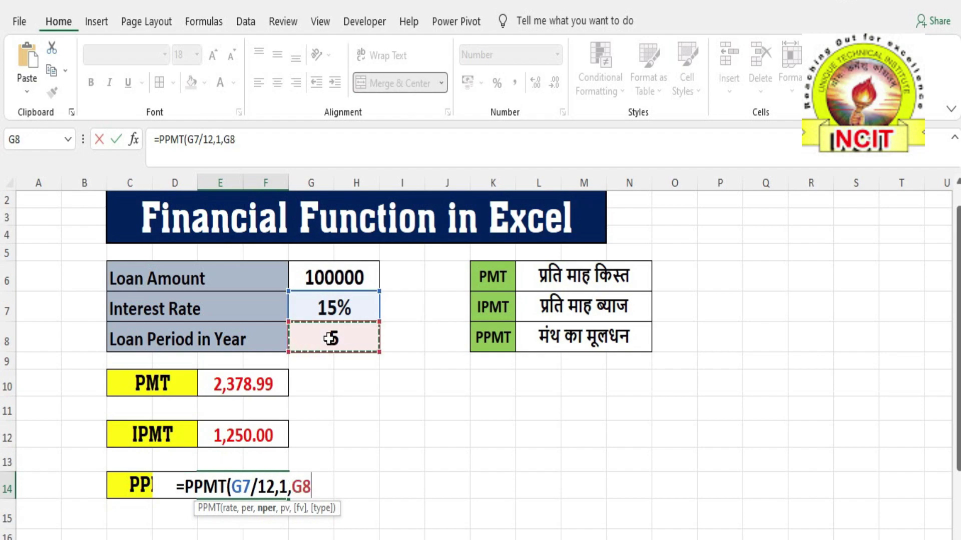
{"action": "type", "text": "*12"}
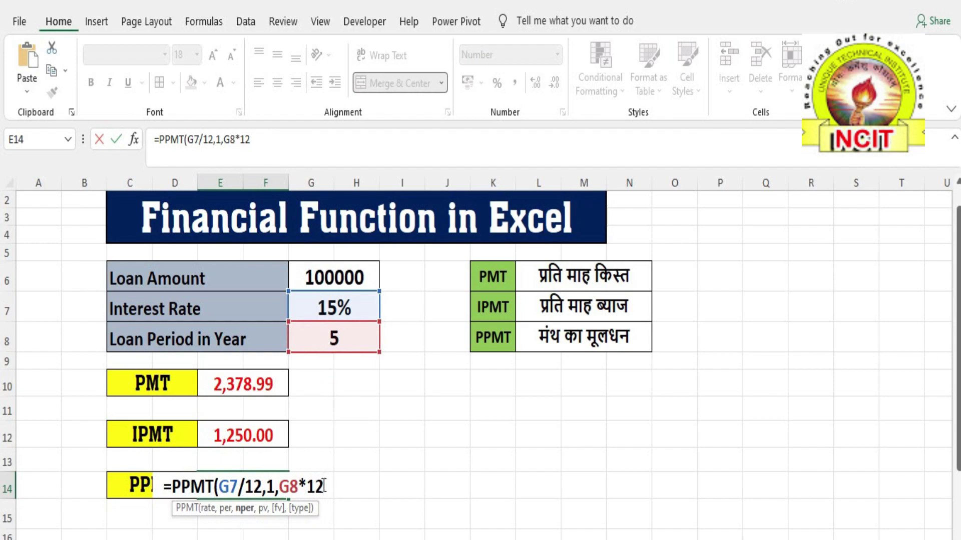
{"action": "type", "text": ","}
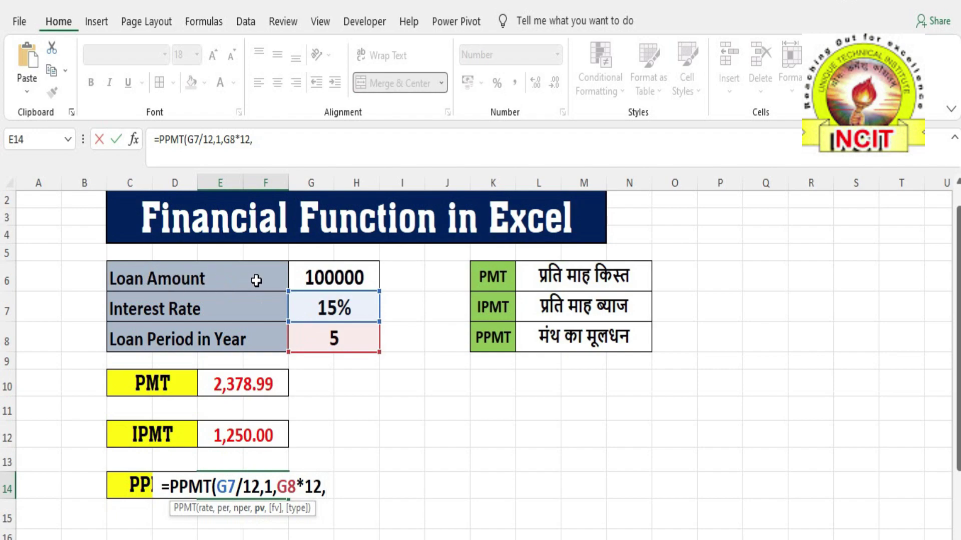
{"action": "left_click", "coordinate": [316, 277]}
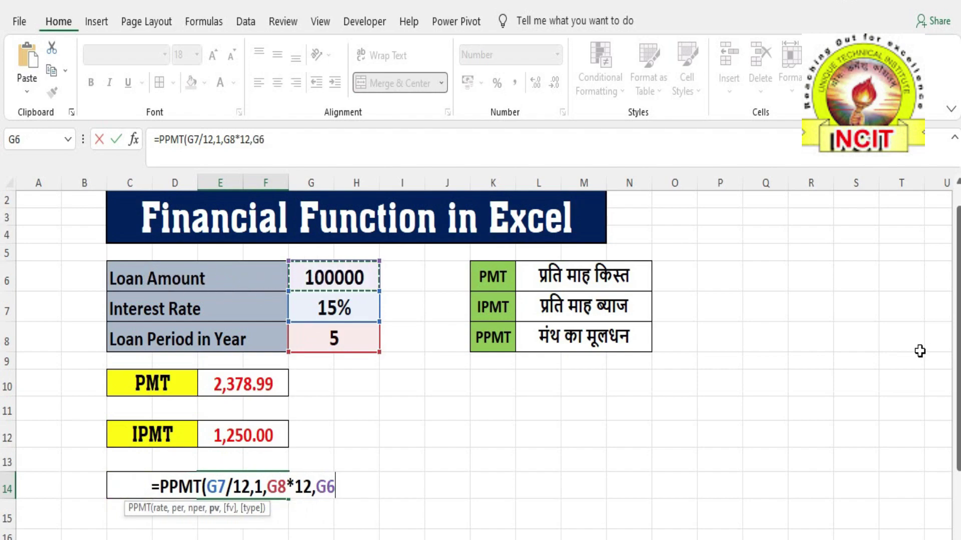
{"action": "type", "text": ")"}
{"action": "key", "text": "Return"}
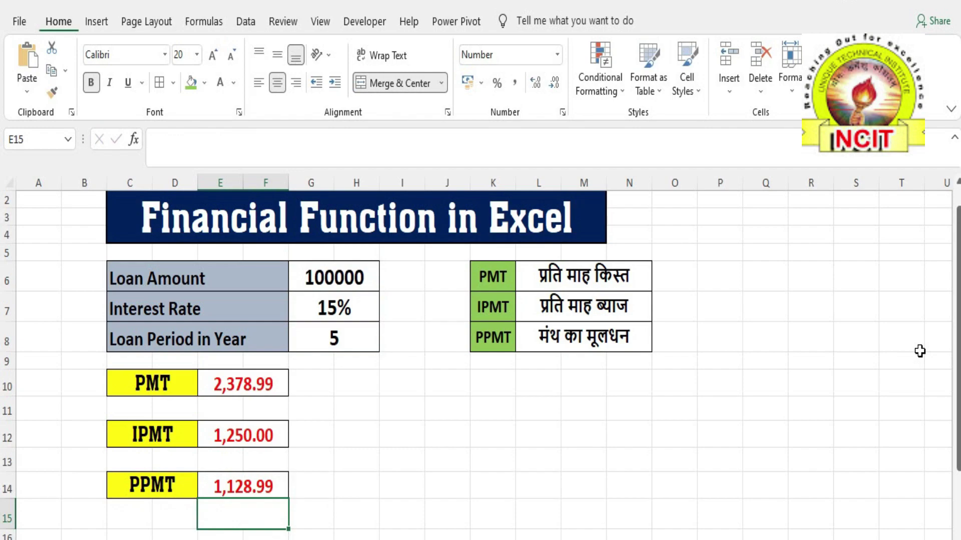
{"action": "left_click", "coordinate": [246, 383]}
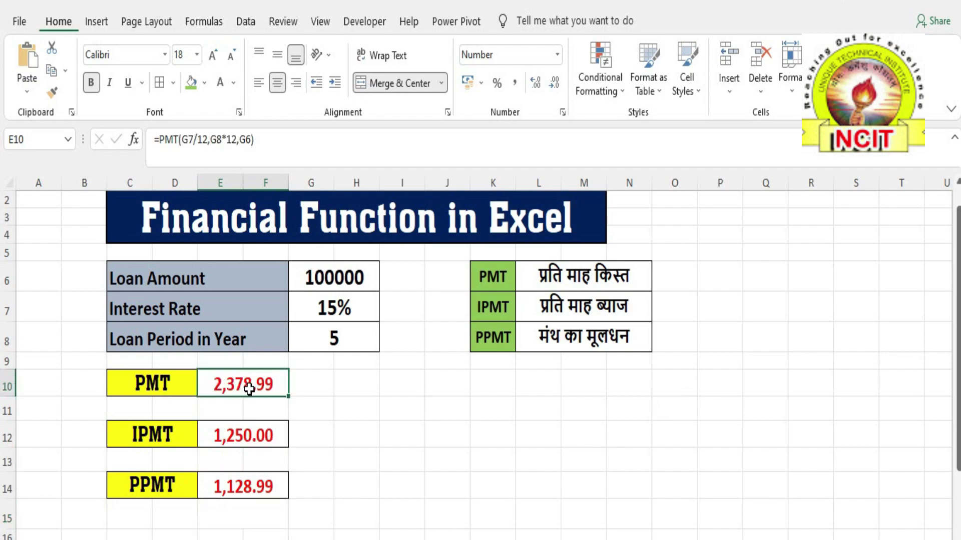
{"action": "left_click", "coordinate": [247, 436]}
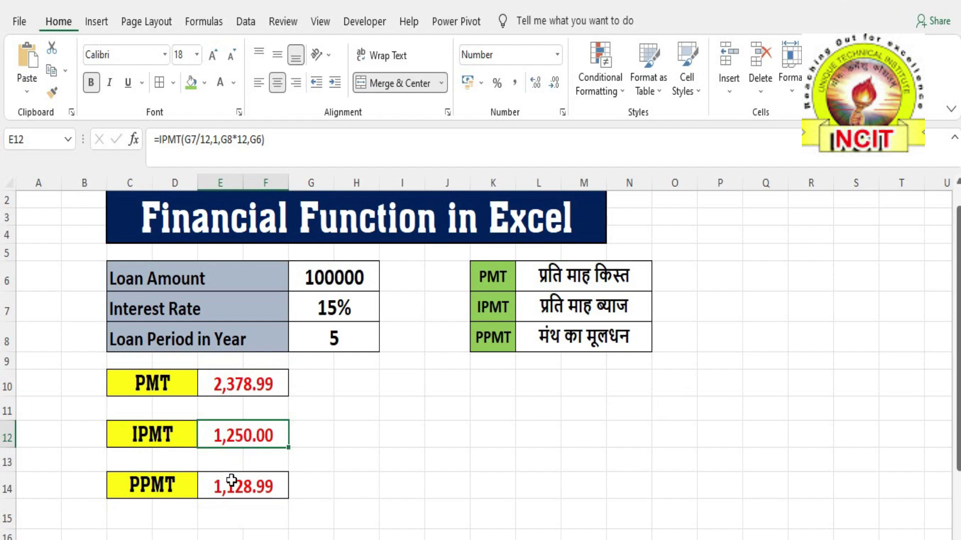
{"action": "left_click", "coordinate": [232, 484]}
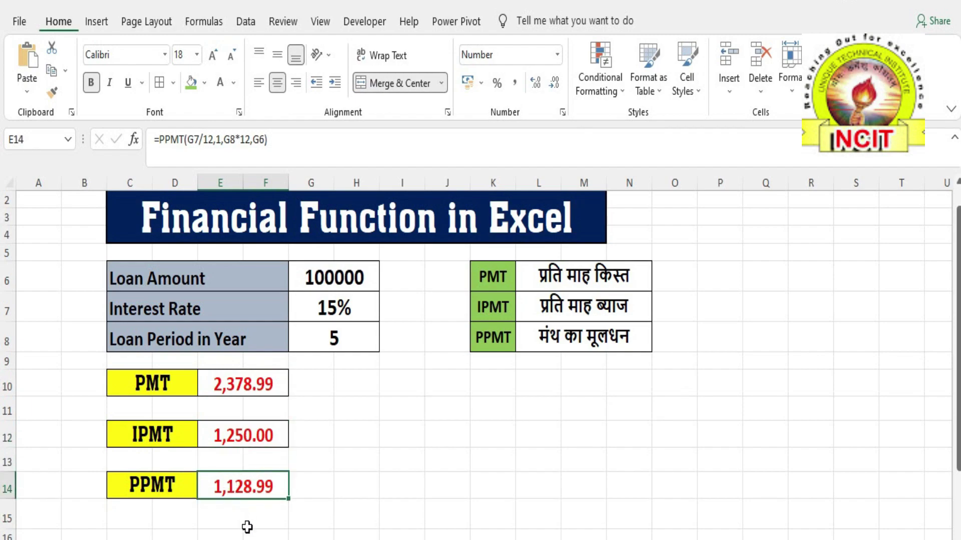
{"action": "left_click", "coordinate": [225, 439]}
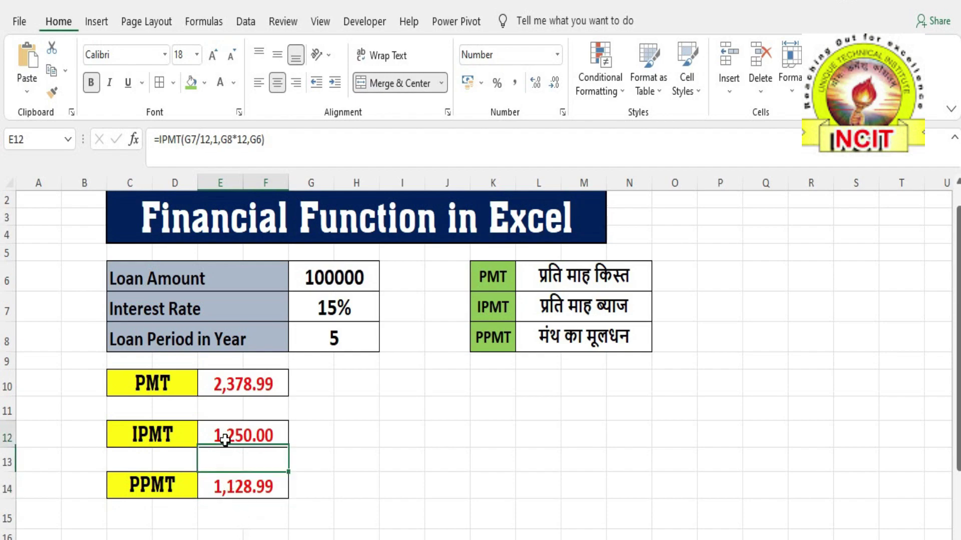
{"action": "left_click", "coordinate": [224, 491]}
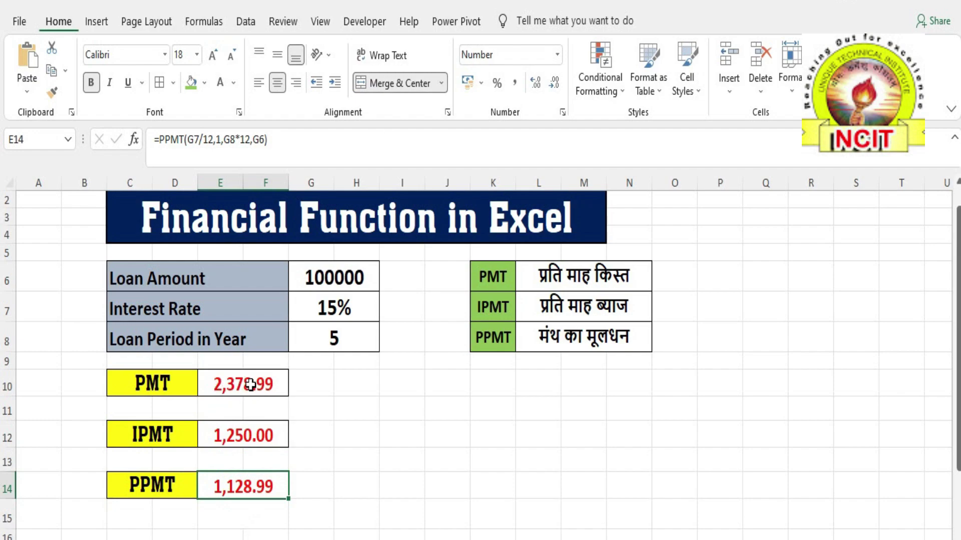
{"action": "left_click", "coordinate": [236, 514]}
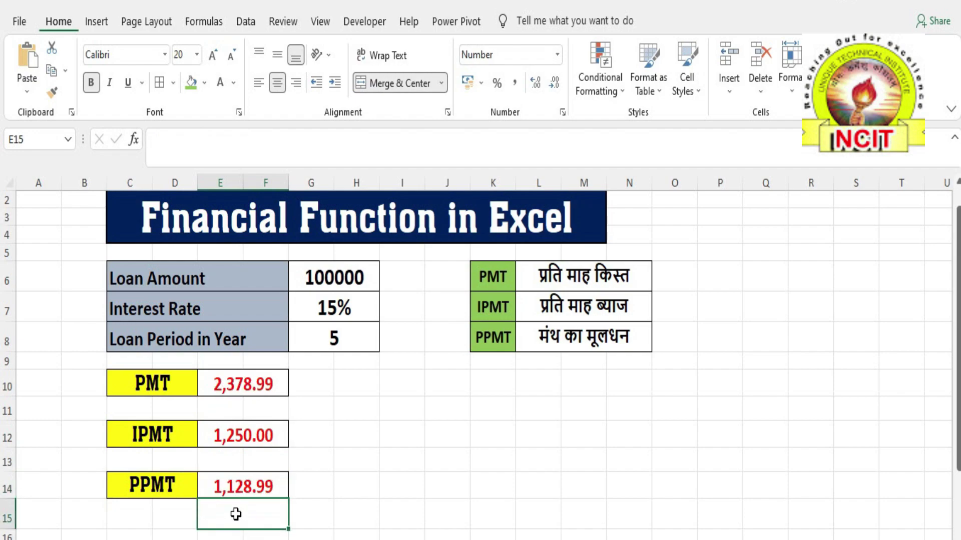
- Enter =E12+E14 in E15 and compare its 2,378.99 total against the PMT cell
{"action": "type", "text": "="}
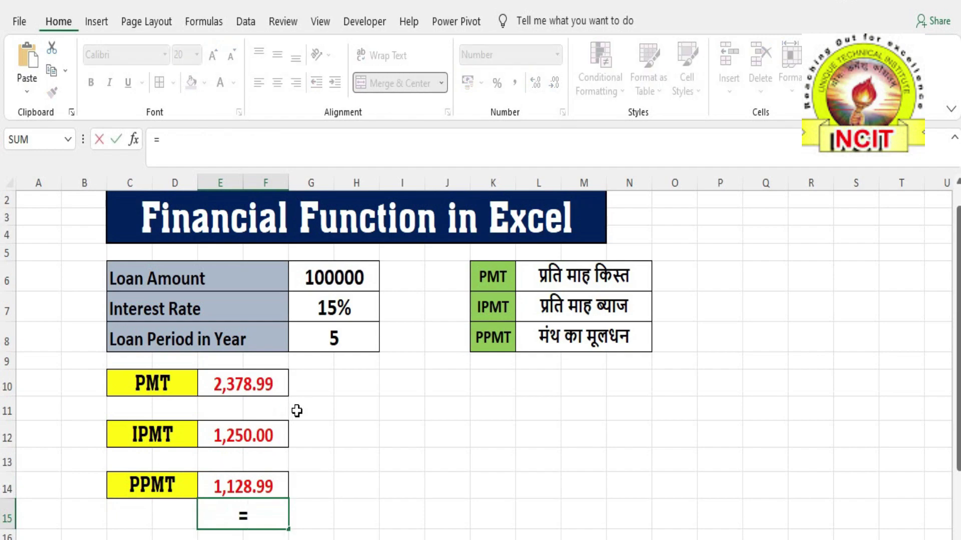
{"action": "left_click", "coordinate": [273, 429]}
{"action": "type", "text": "+"}
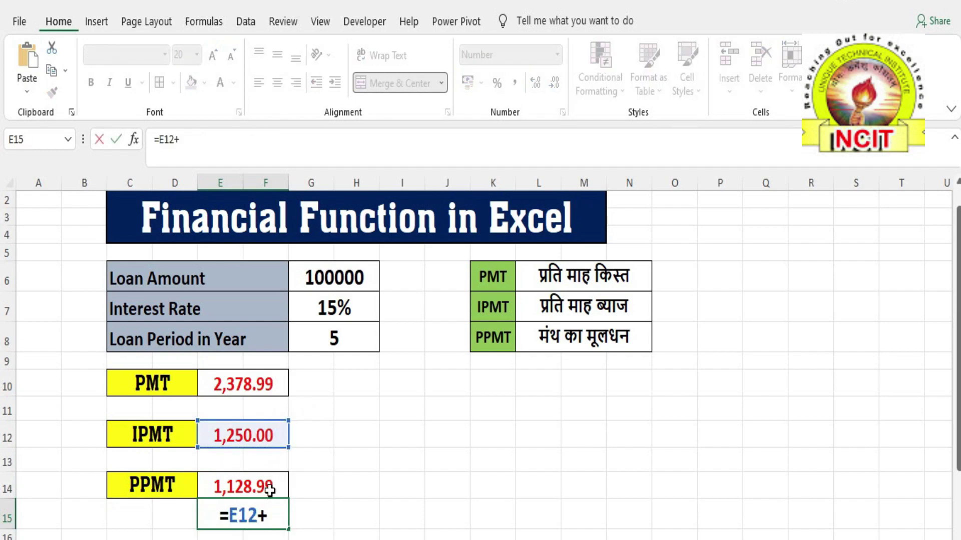
{"action": "left_click", "coordinate": [273, 487]}
{"action": "key", "text": "Return"}
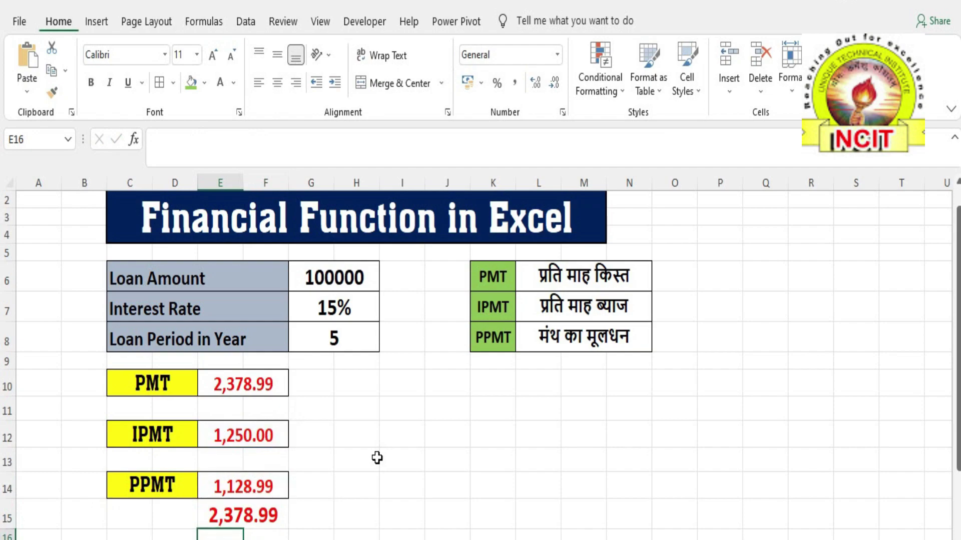
{"action": "left_click", "coordinate": [216, 513]}
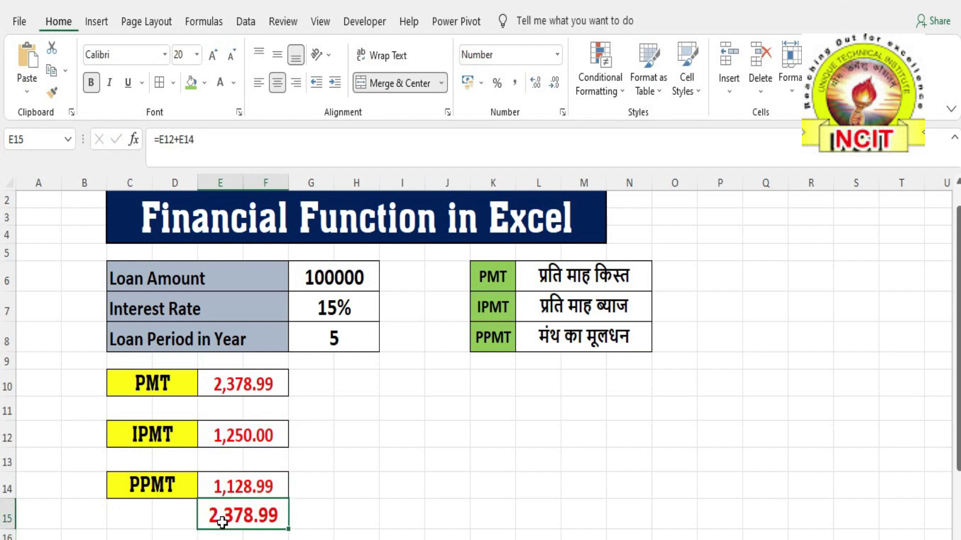
{"action": "left_click", "coordinate": [240, 388]}
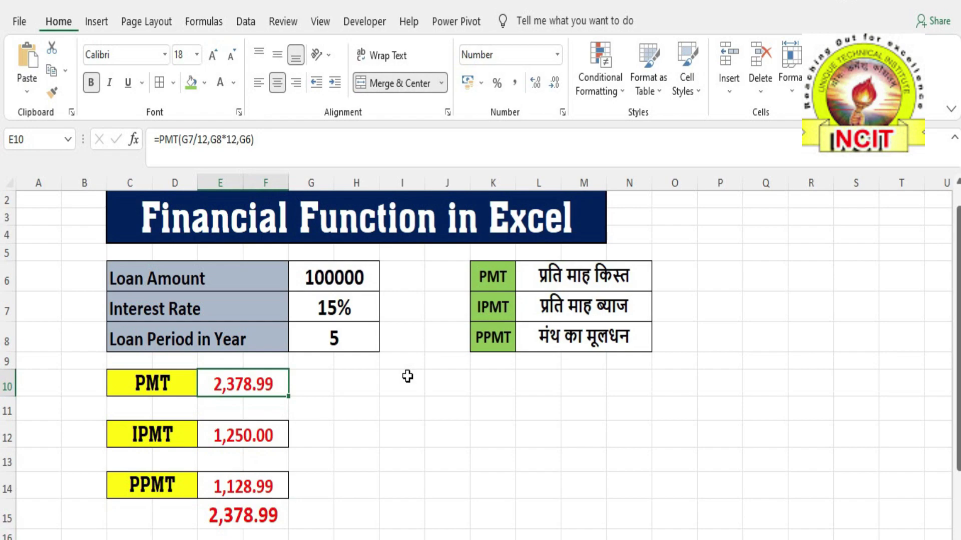